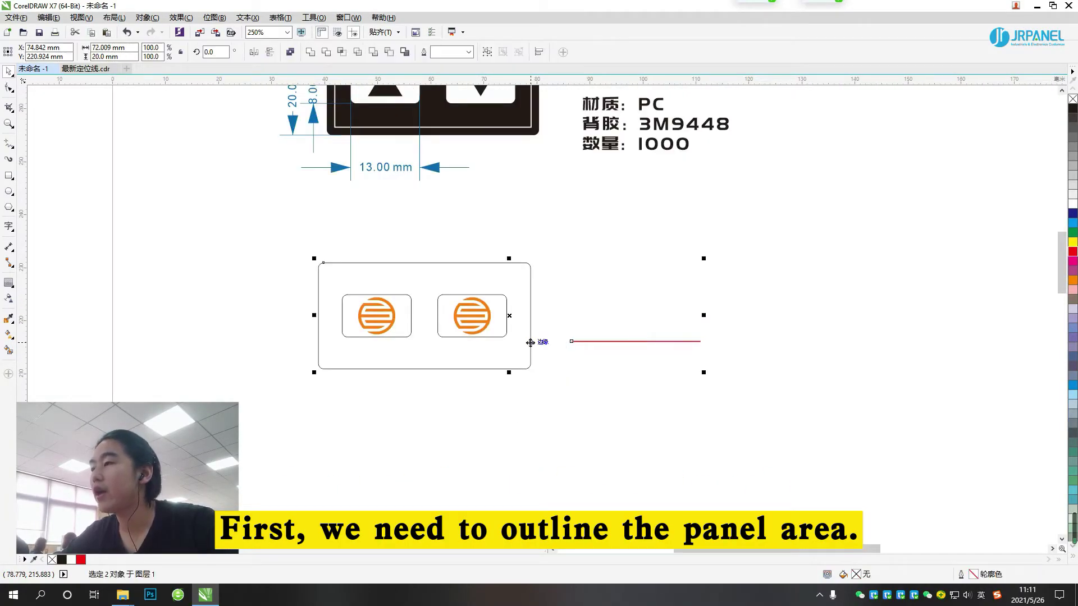
Step: Apply new outline settings to the red line through the Outline Pen dialog
click(626, 342)
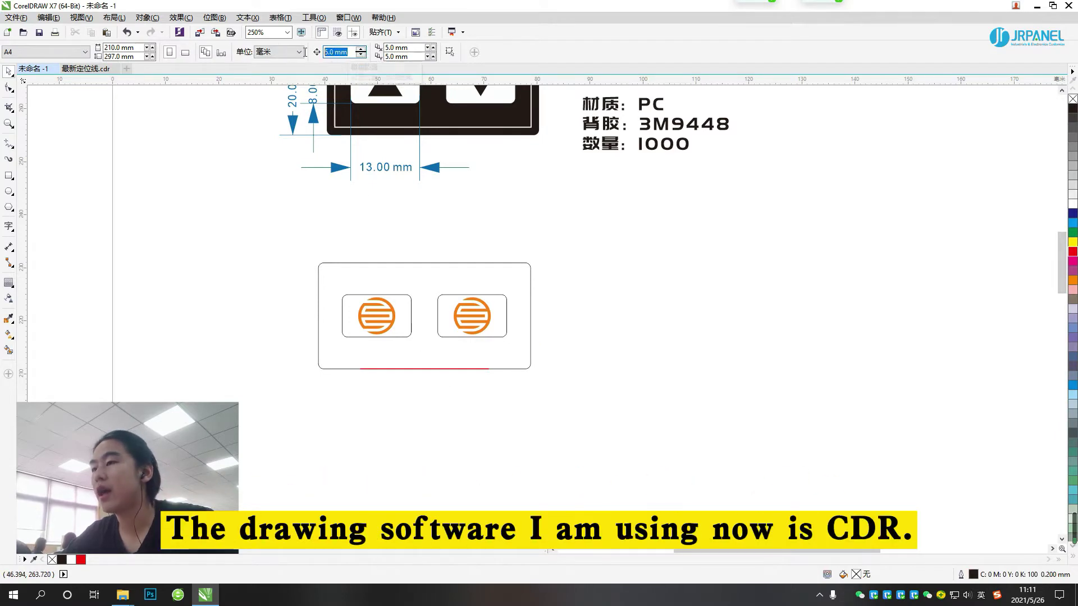
click(397, 368)
key(F12)
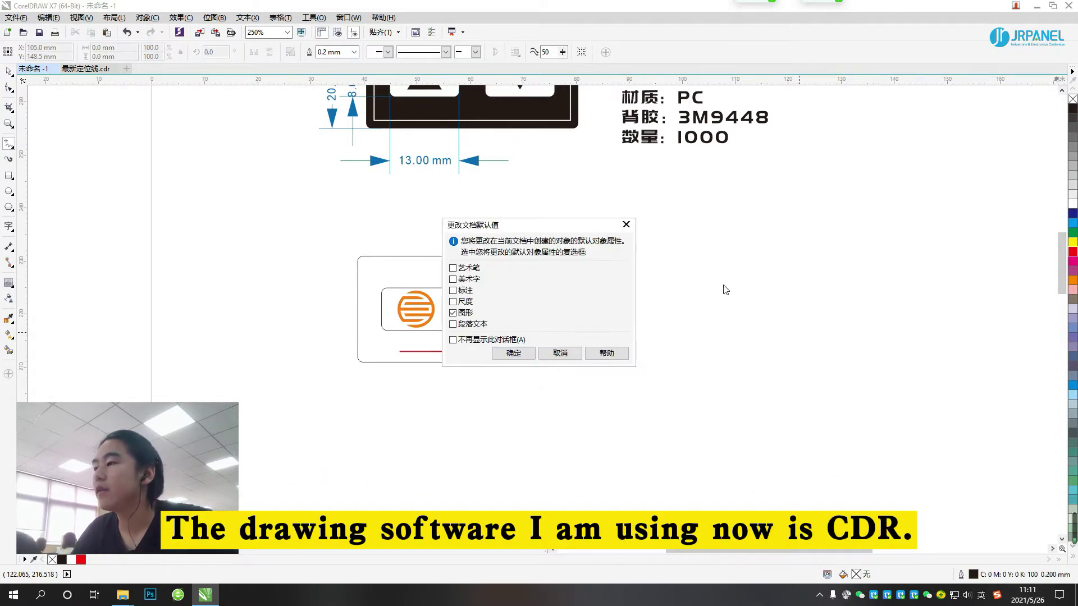
key(Return)
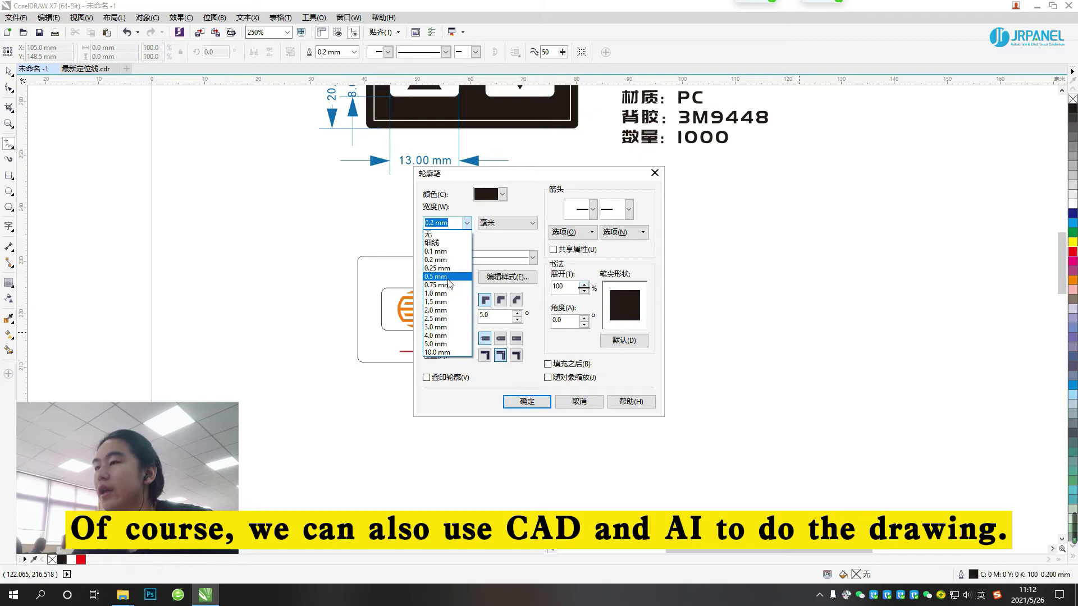
click(528, 401)
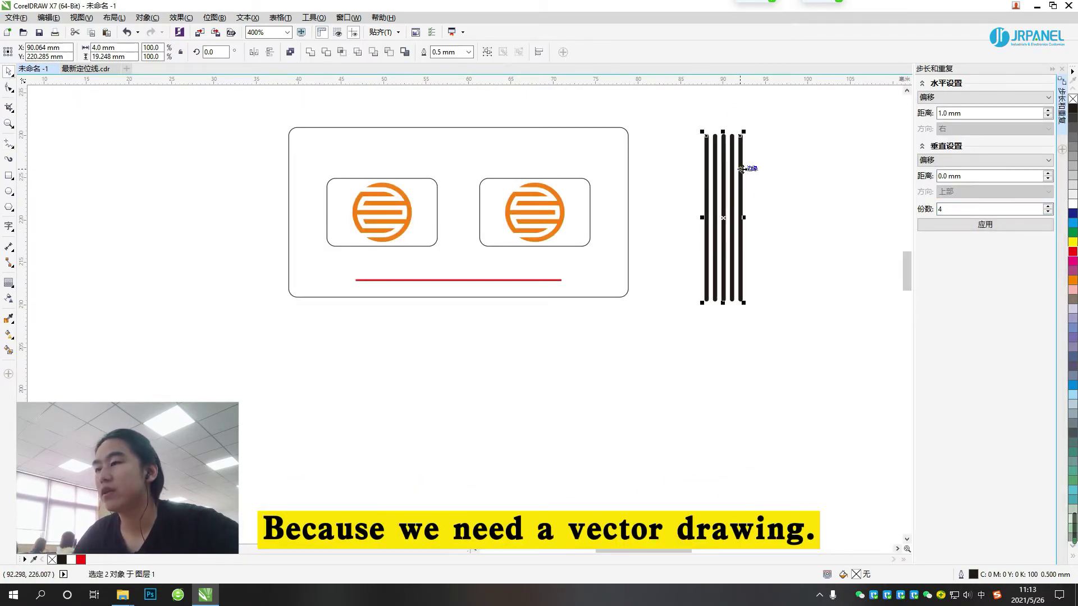
Step: Thin and group the parallel lines, then centre and top-align them to the red line
key(F12)
key(Return)
drag(676, 118, 796, 366)
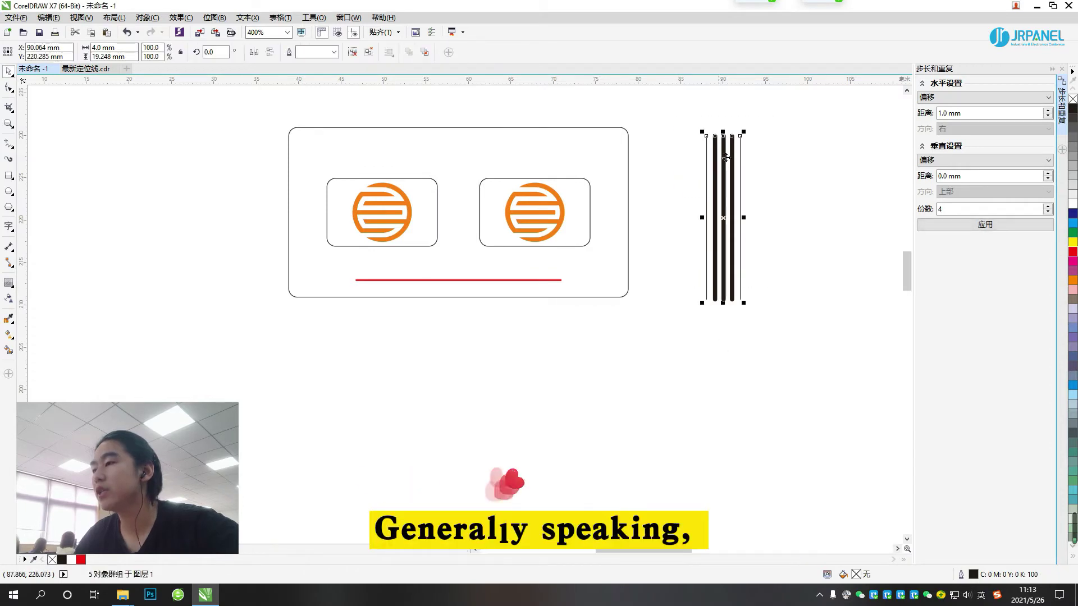
shift+click(447, 280)
key(c)
key(t)
Step: Move the five-line group down onto the red line
click(558, 399)
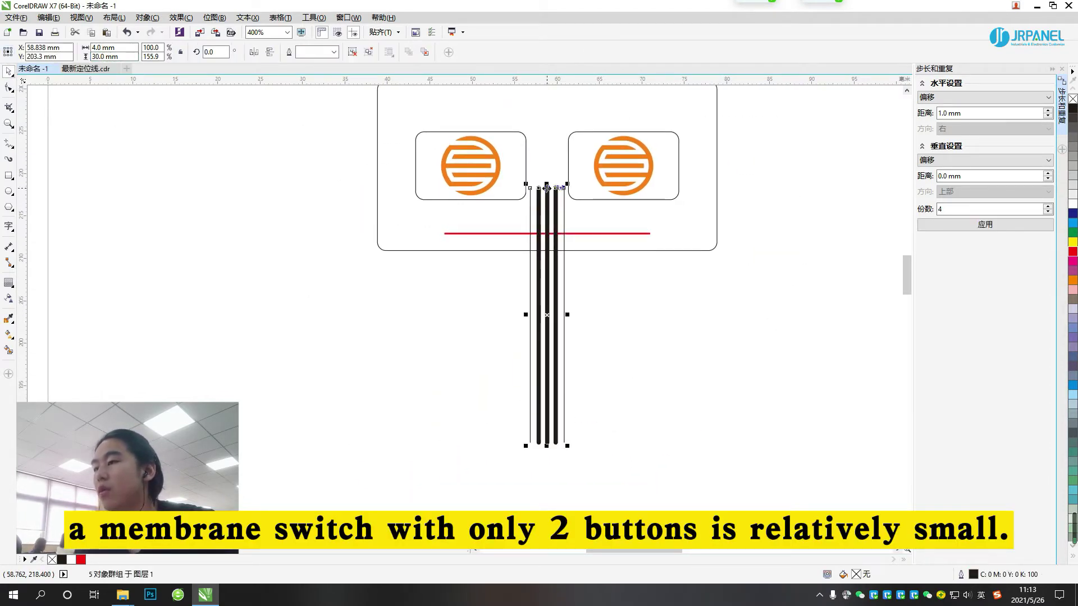
drag(547, 189, 547, 236)
click(632, 349)
scroll(629, 360, up, 1)
key(F5)
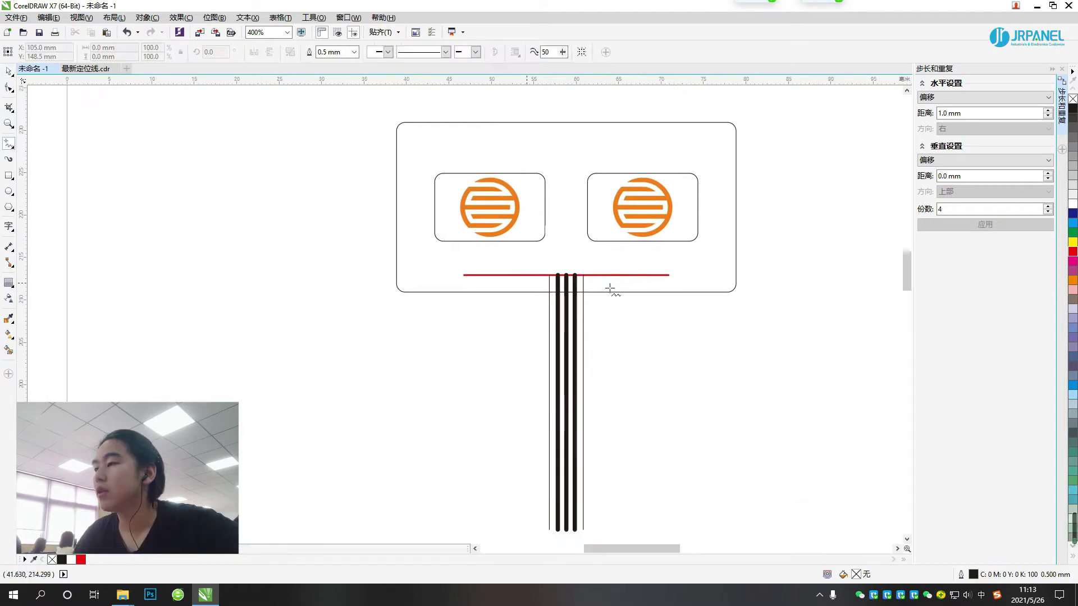
scroll(553, 298, up, 1)
Step: Rotate the left and right contact patterns 90° into vertical bars
click(464, 236)
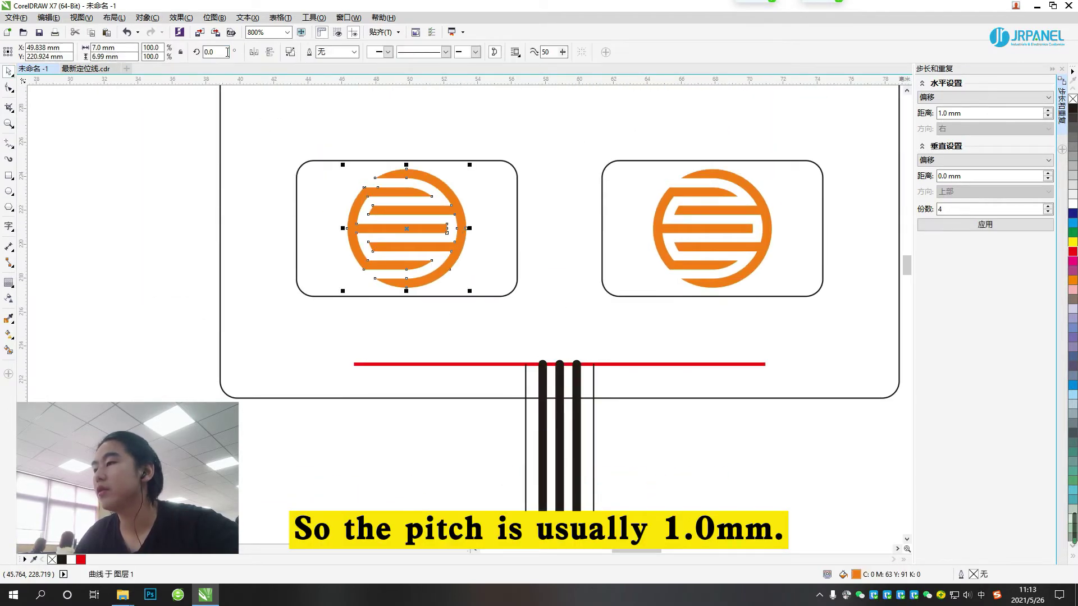
text(90)
key(Return)
click(711, 227)
text(90)
key(Return)
key(Escape)
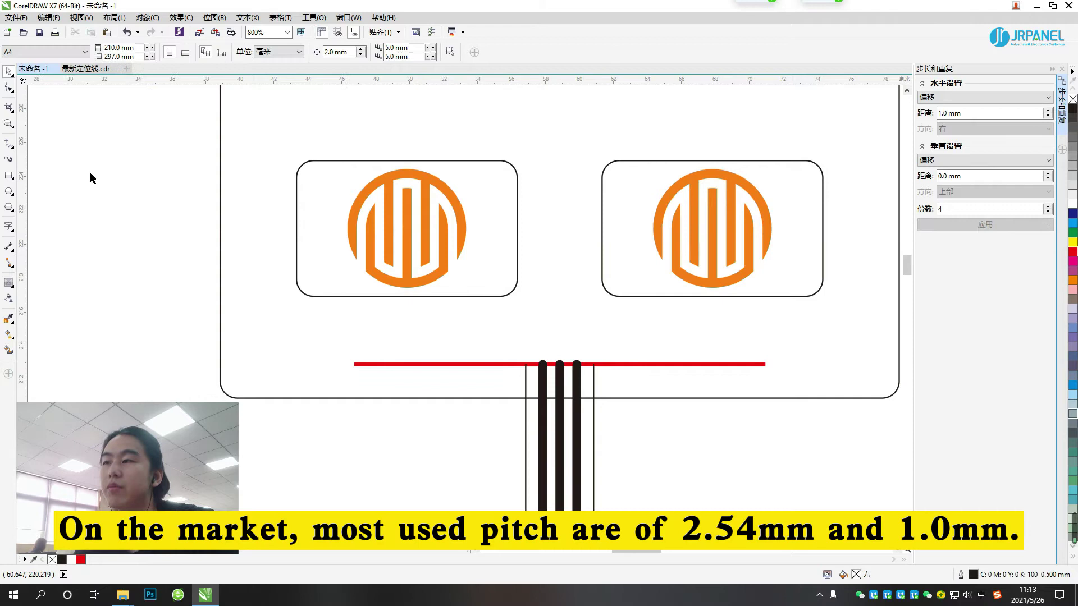
Step: Give the leftmost tail lead a blue outline
key(space)
click(543, 438)
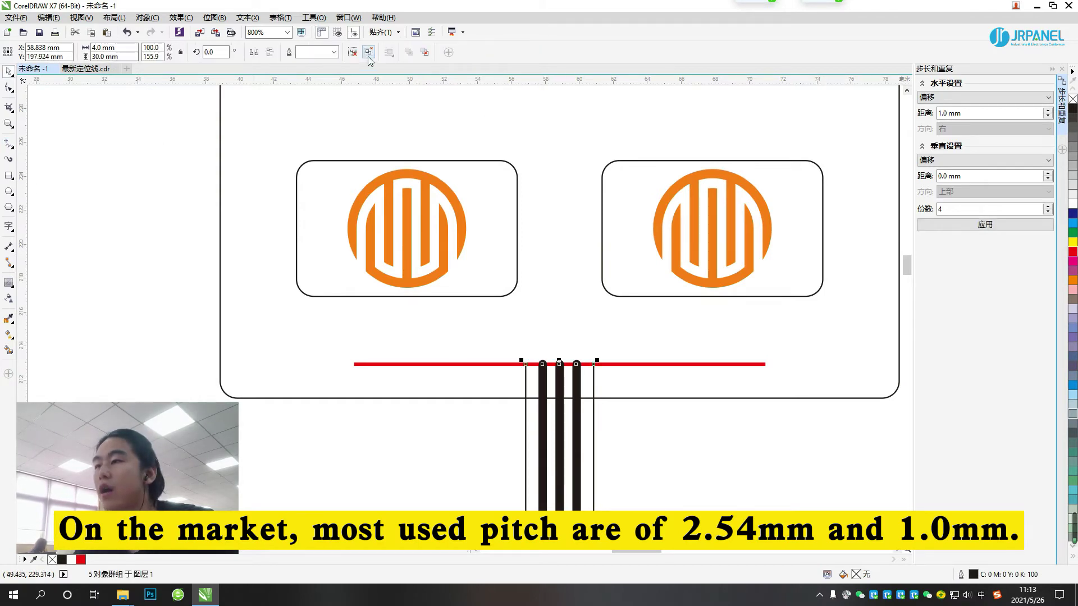
right_click(1073, 222)
click(264, 425)
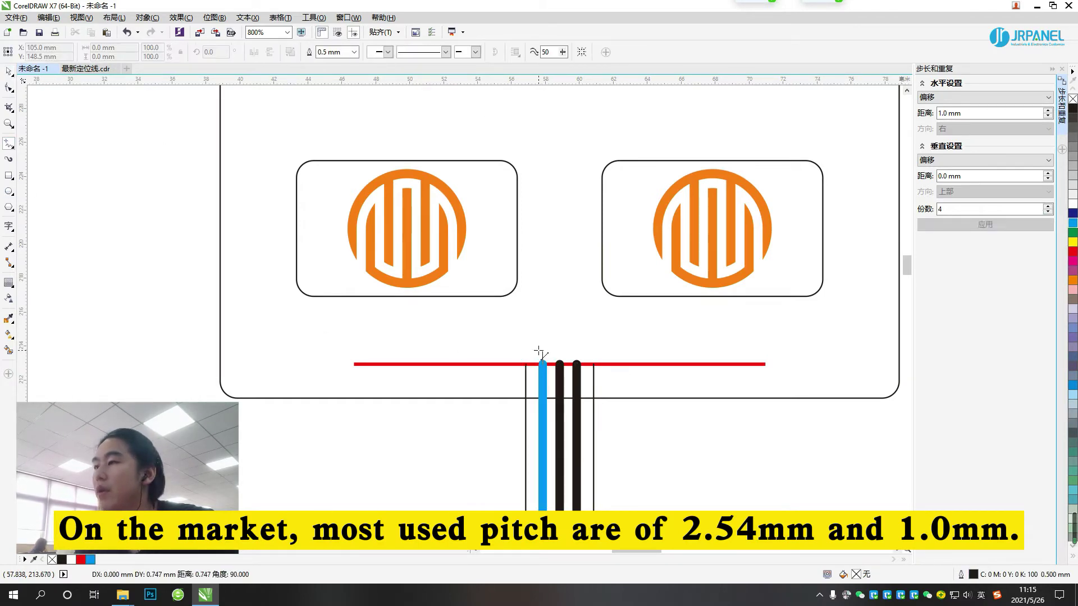
Step: Draw a thick trace from the blue lead up and across to the right contact
click(323, 305)
click(323, 194)
double_click(704, 175)
key(F10)
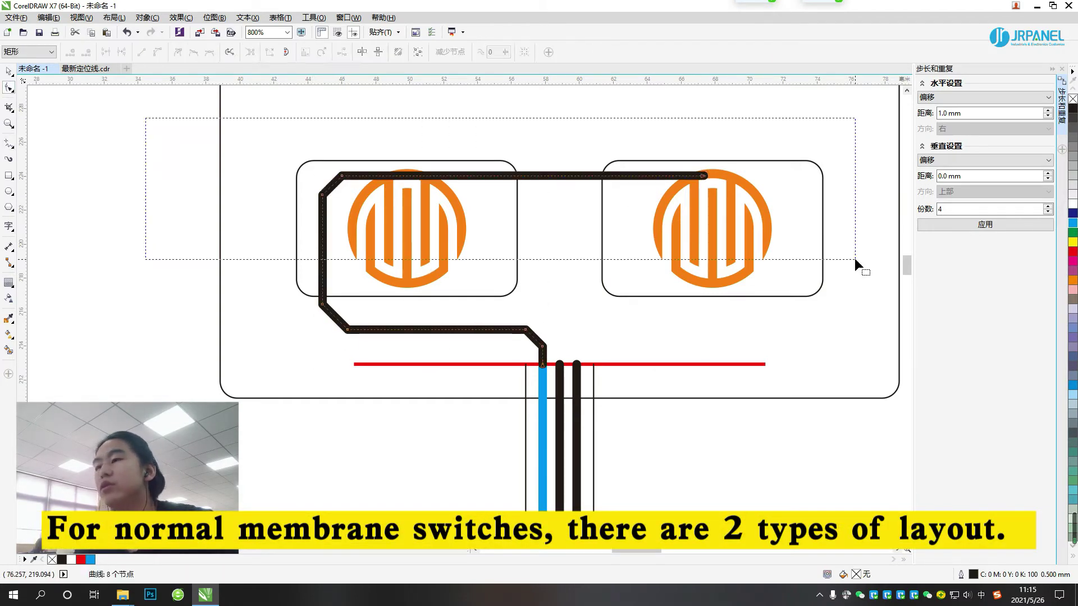
drag(145, 117, 854, 225)
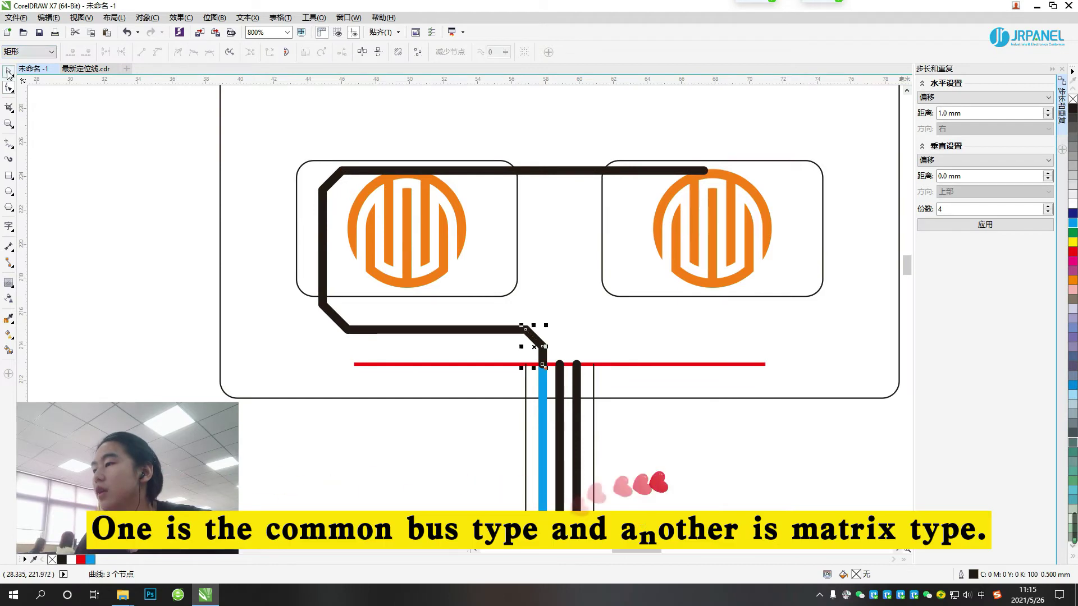
key(space)
key(F12)
click(527, 401)
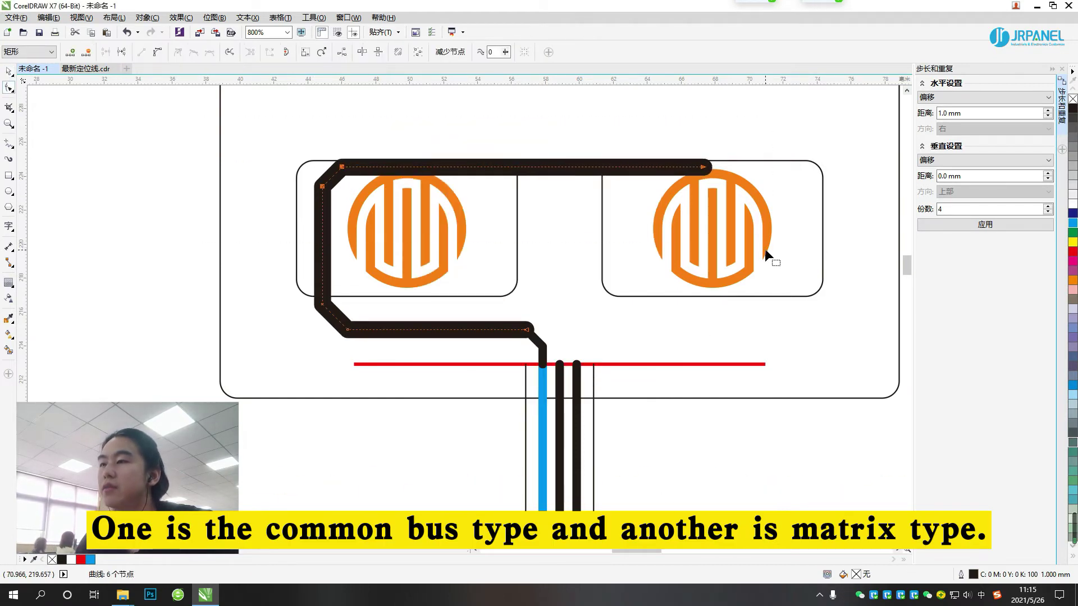
Step: Draw a thick trace from the middle lead, bending diagonally, to the left contact
key(F5)
click(560, 365)
click(560, 303)
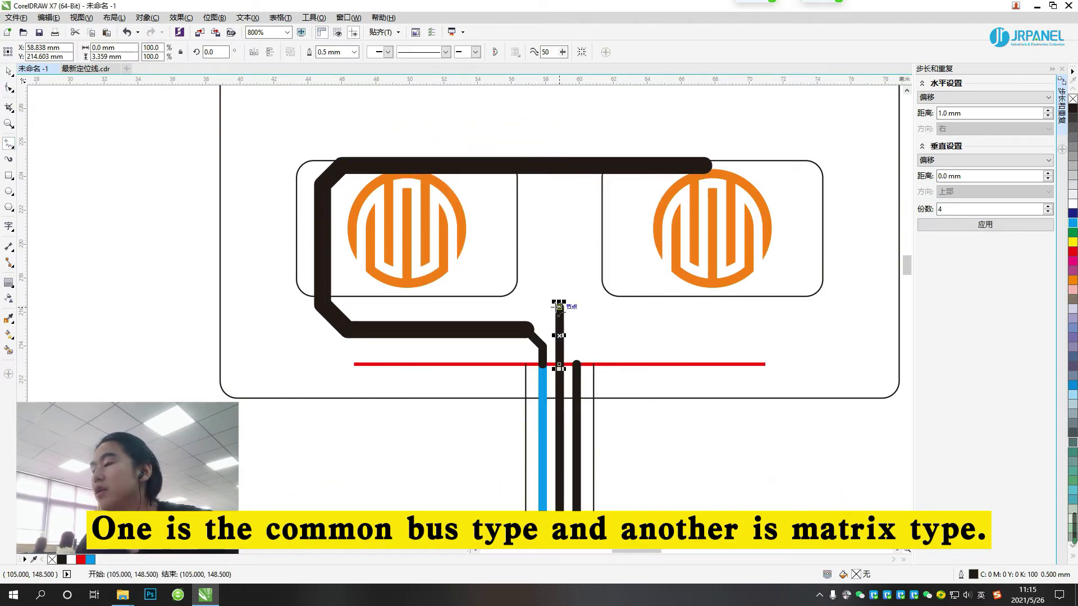
double_click(415, 289)
key(F10)
click(606, 395)
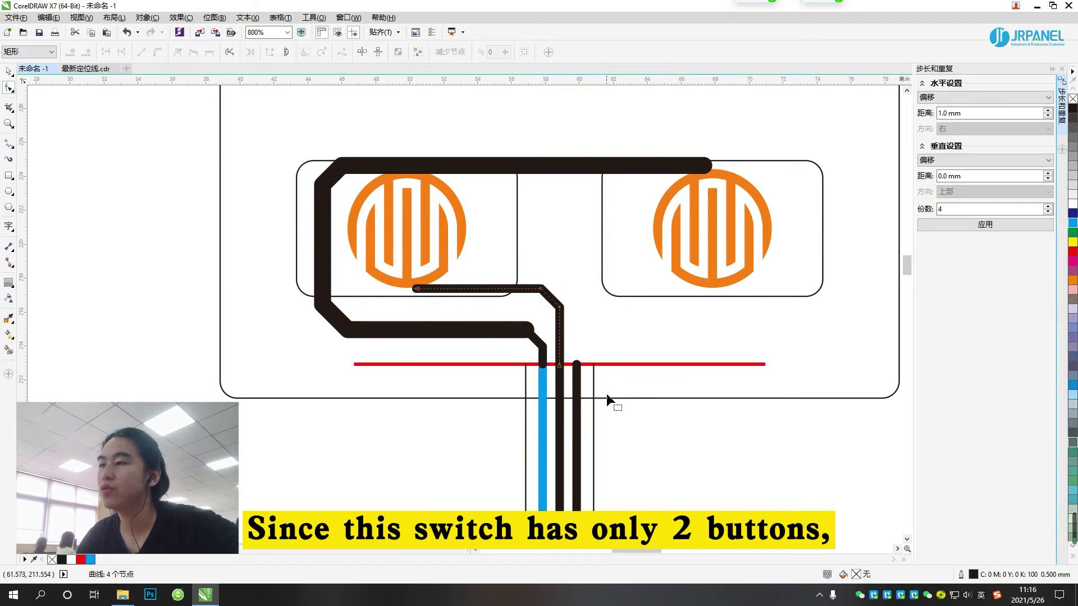
key(F12)
click(527, 401)
Step: Give the right-hand trace a thicker outline width
key(F5)
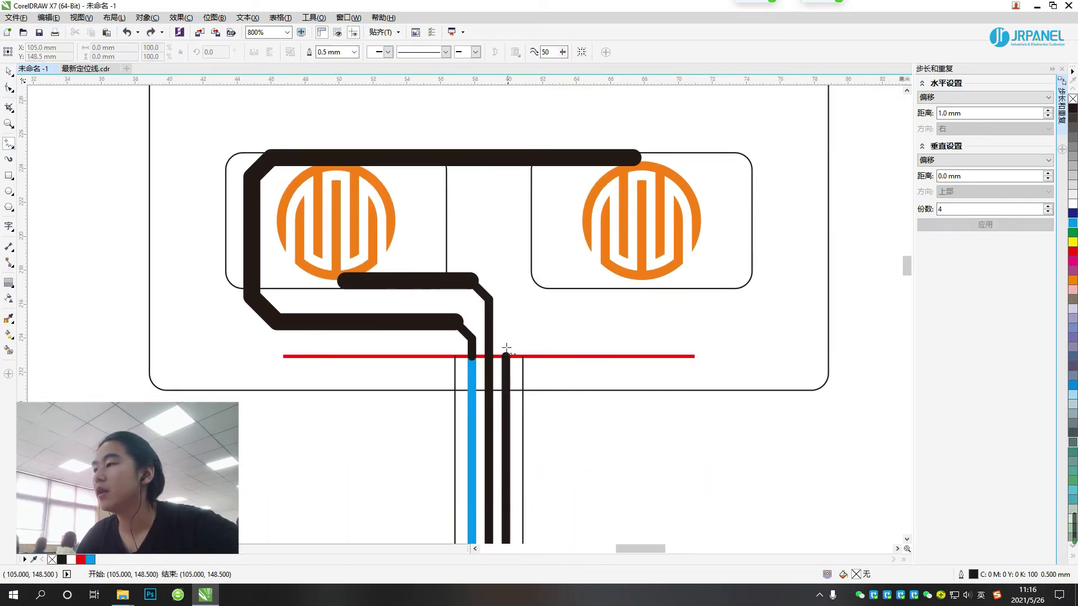
key(space)
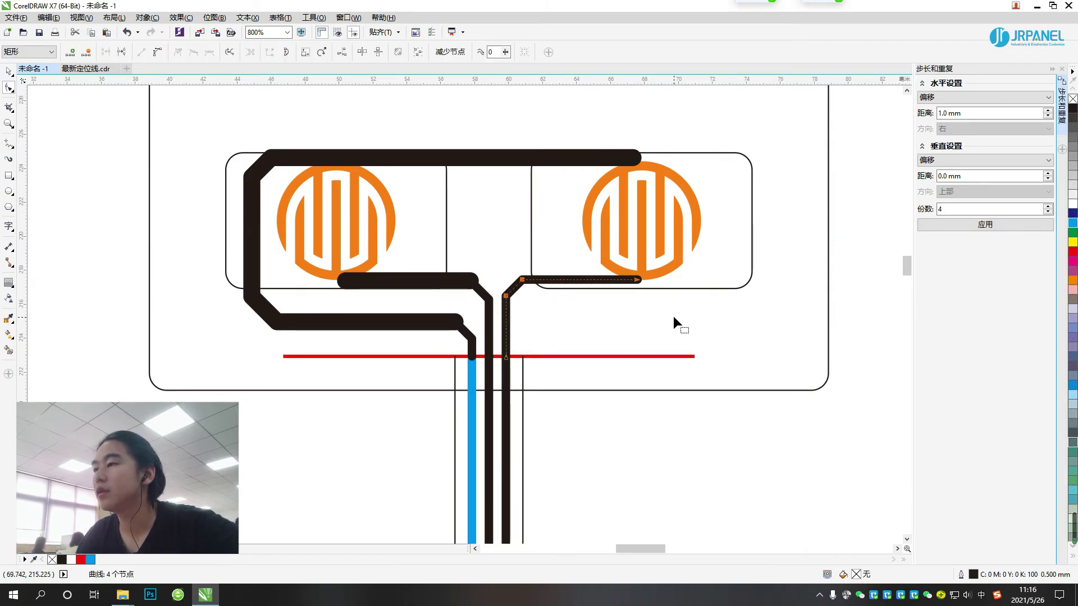
click(590, 281)
key(F12)
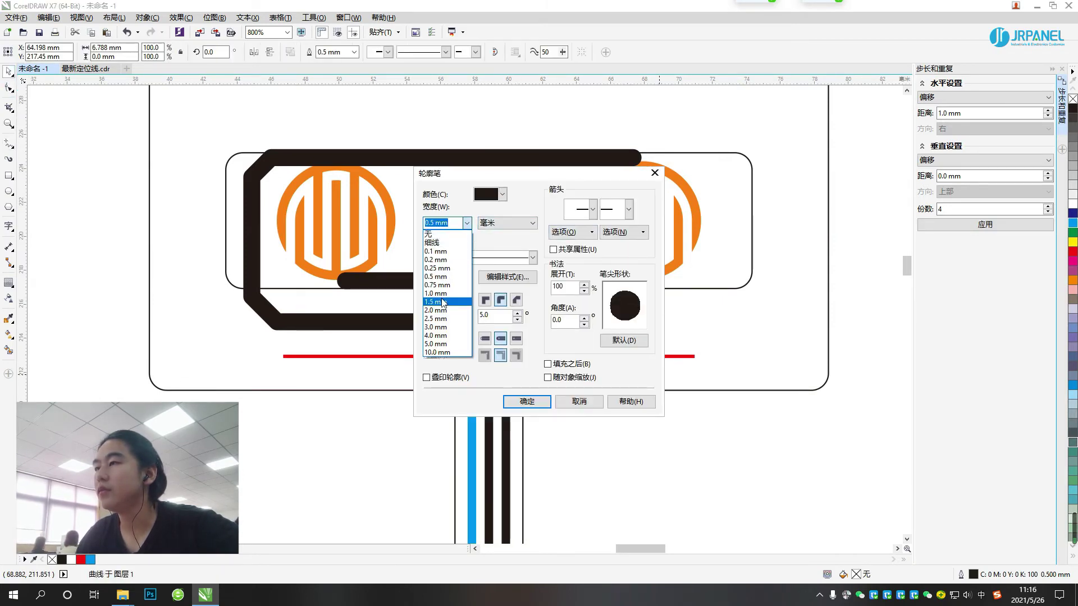
click(447, 253)
click(525, 402)
scroll(498, 117, down, 1)
Step: Cover the tail cable with a translucent green rectangle
key(F6)
drag(478, 237, 511, 490)
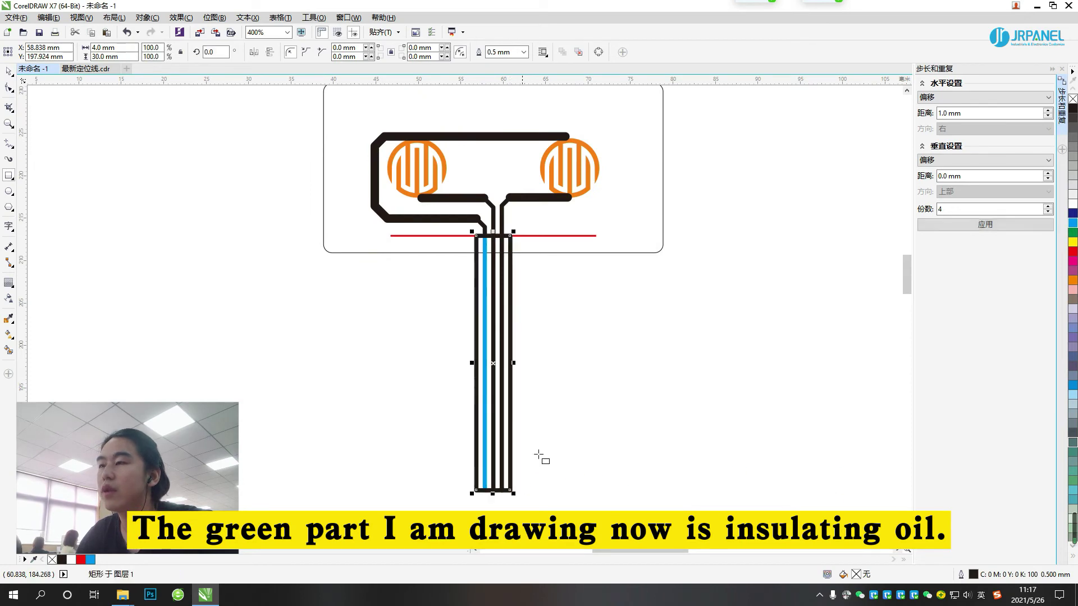
click(1073, 232)
click(12, 280)
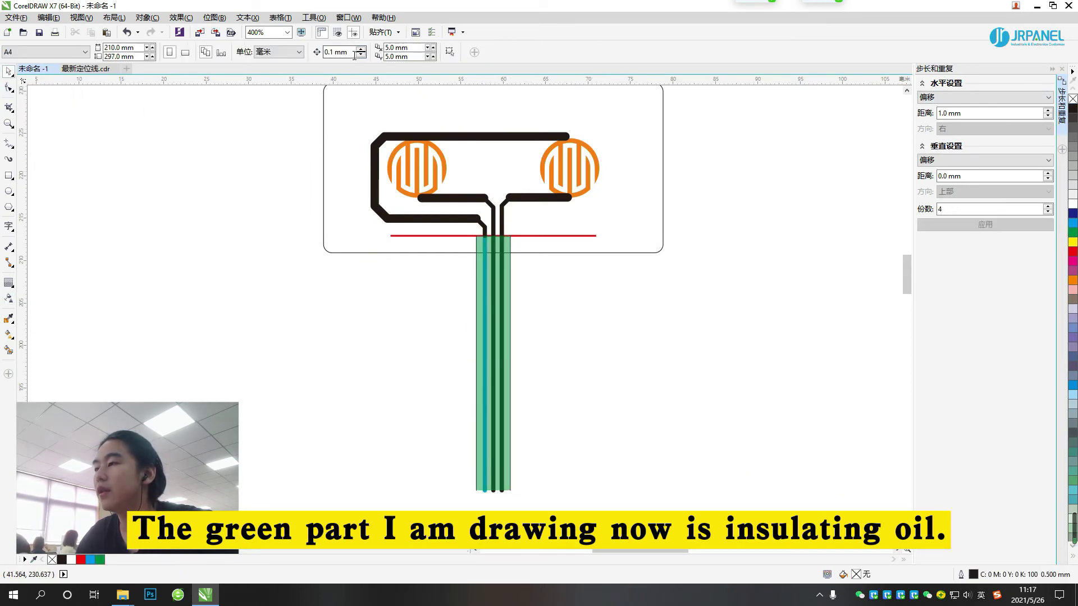
scroll(598, 453, down, 1)
Step: Give the button rectangles a dashed outline style and a new width
drag(580, 419, 462, 359)
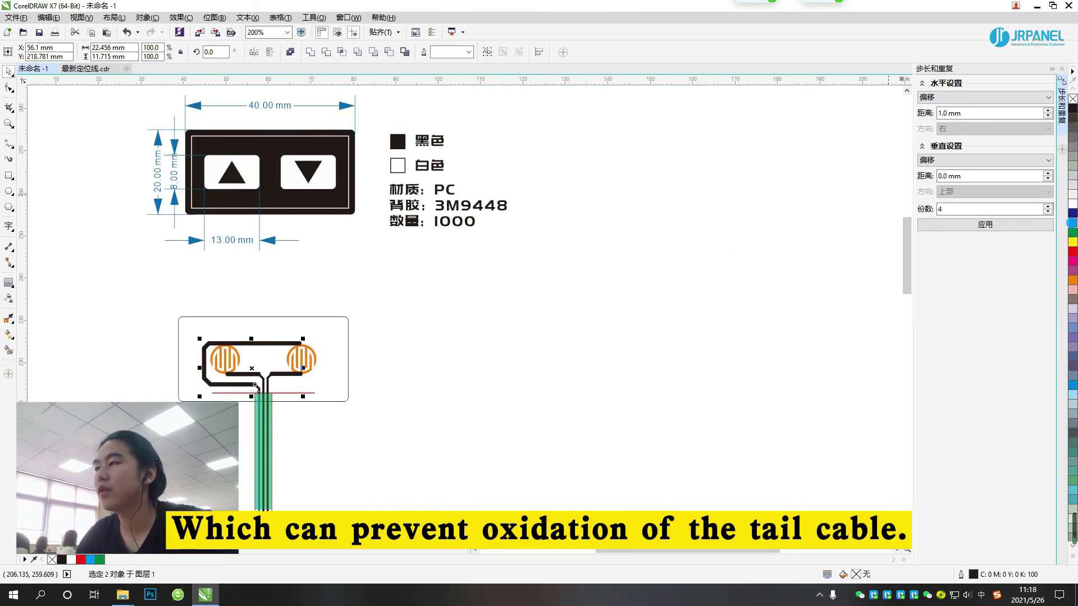
click(329, 189)
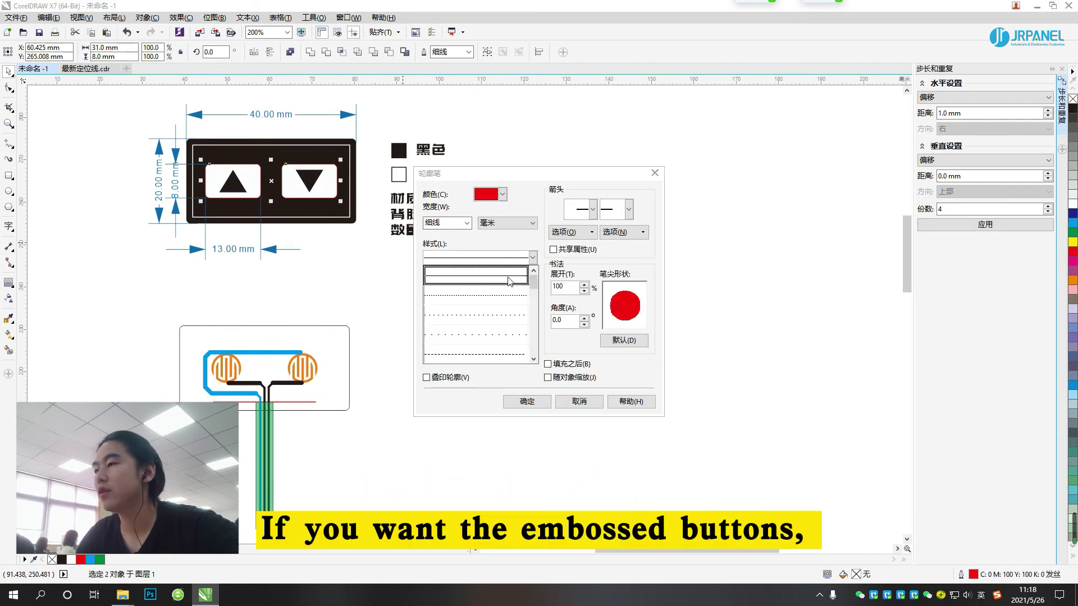
click(505, 315)
click(455, 222)
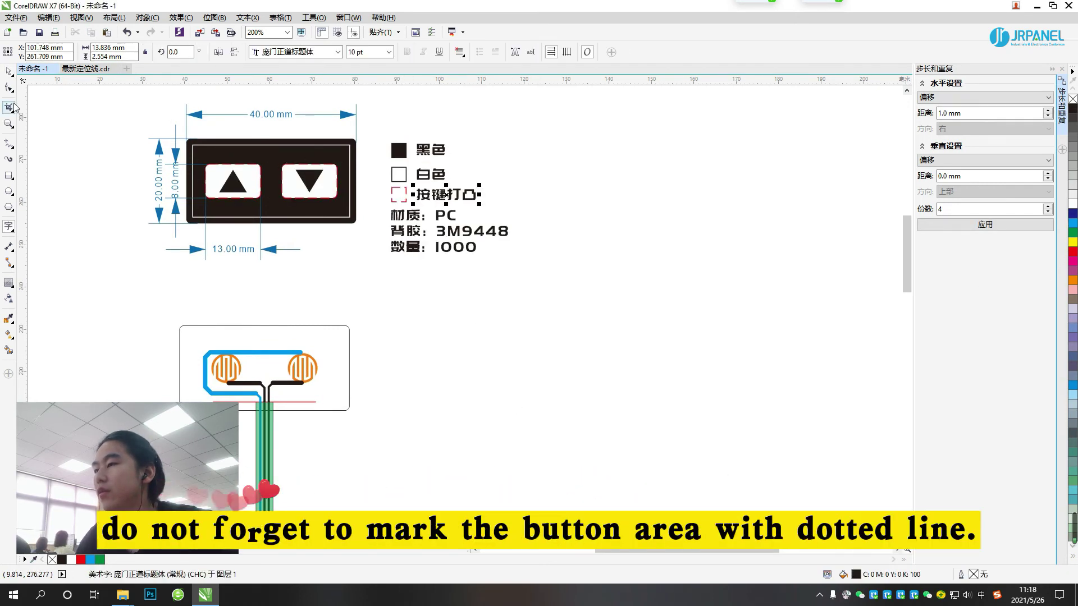